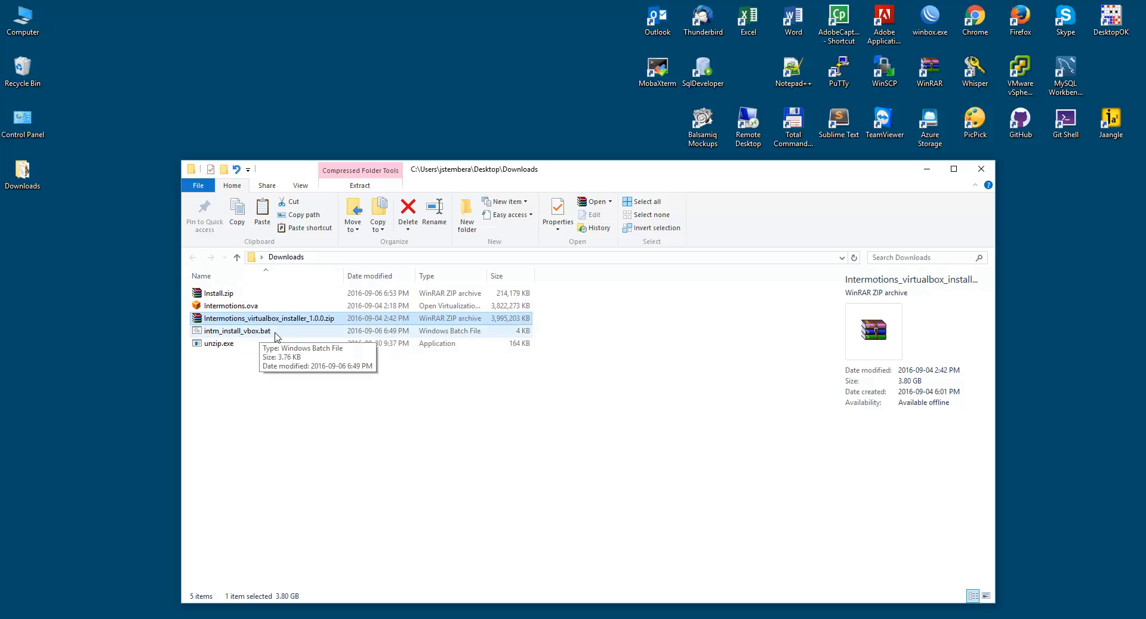
Run intm_install_vbox.bat from Downloads as administrator and approve the UAC prompt.
{"action": "right_click", "coordinate": [273, 335]}
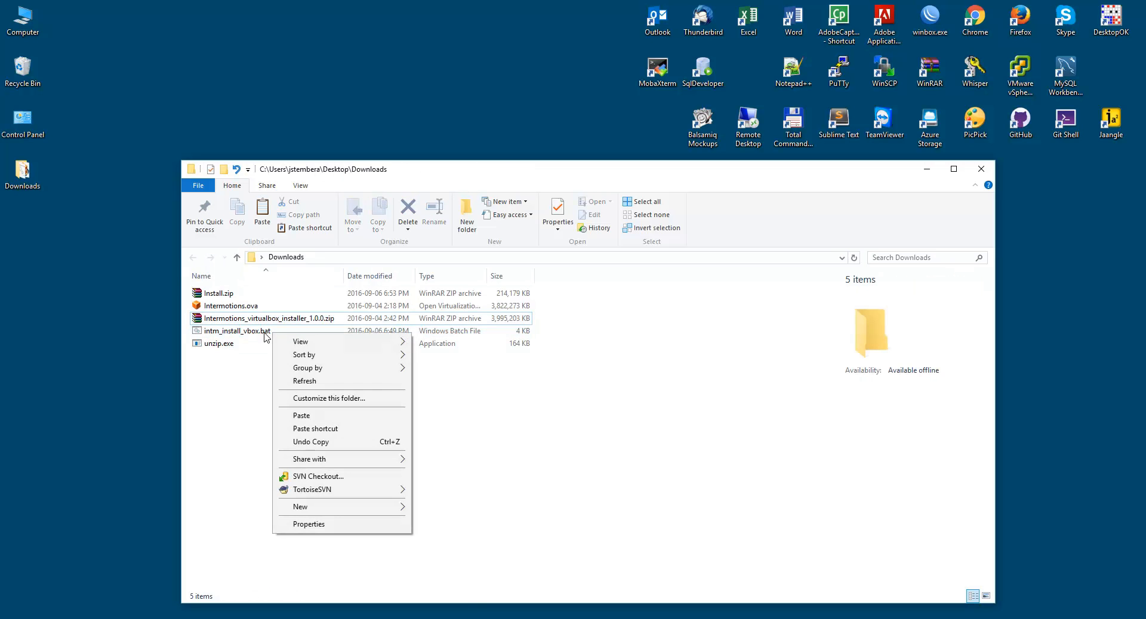
{"action": "left_click", "coordinate": [260, 332]}
{"action": "right_click", "coordinate": [260, 332]}
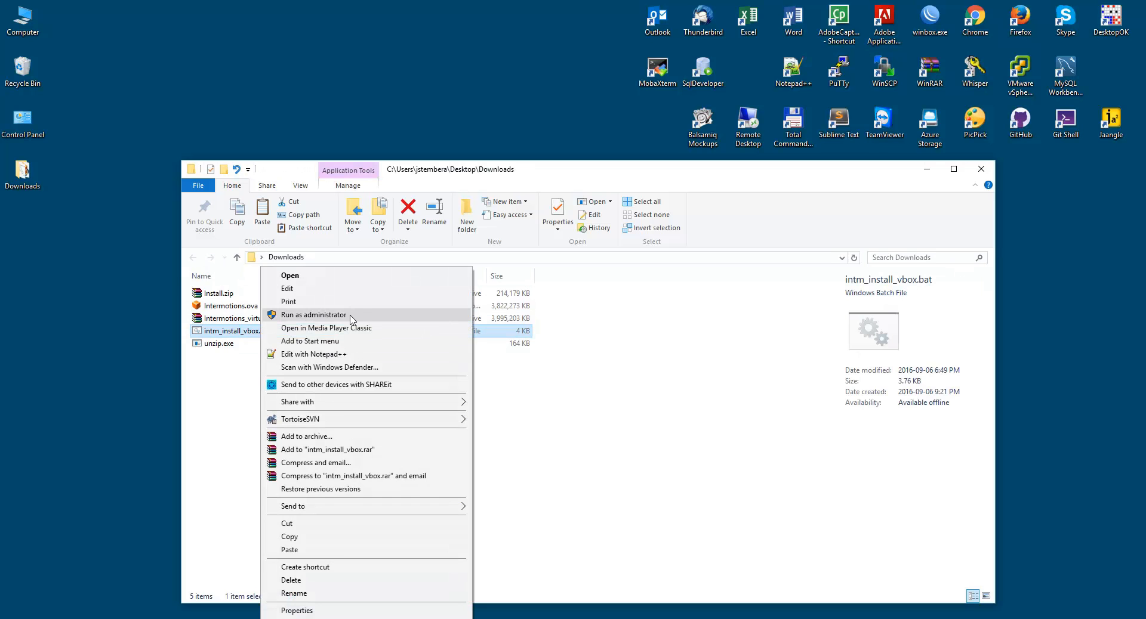
{"action": "left_click", "coordinate": [351, 316]}
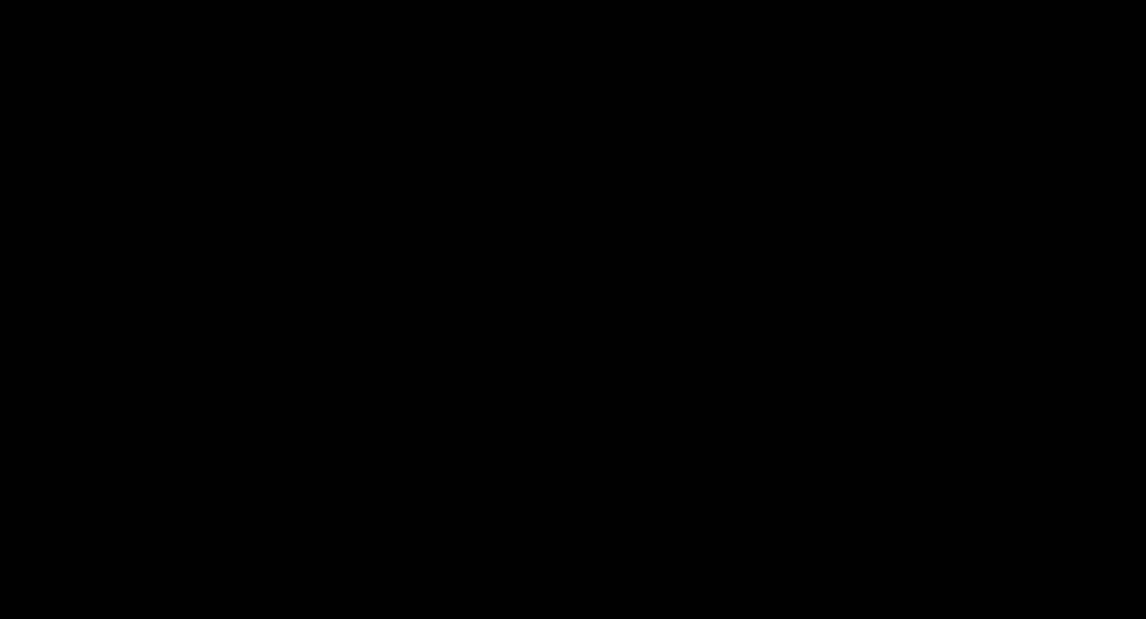
{"action": "left_click", "coordinate": [615, 339]}
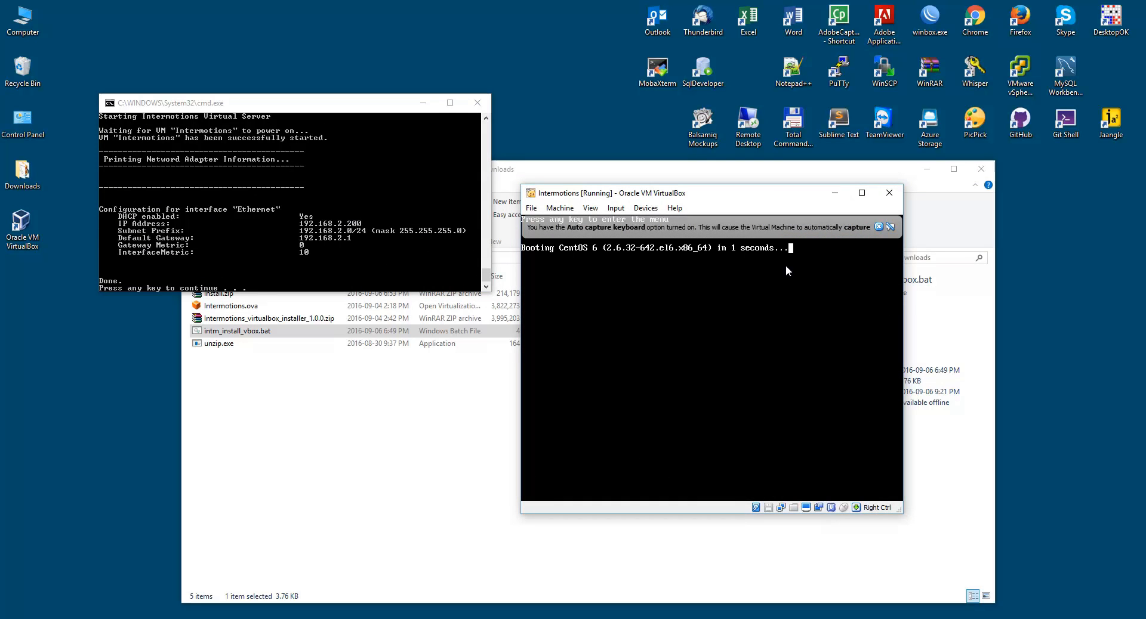
Dismiss the Auto capture keyboard notice while the VM boots to its login prompt.
{"action": "left_click", "coordinate": [877, 227]}
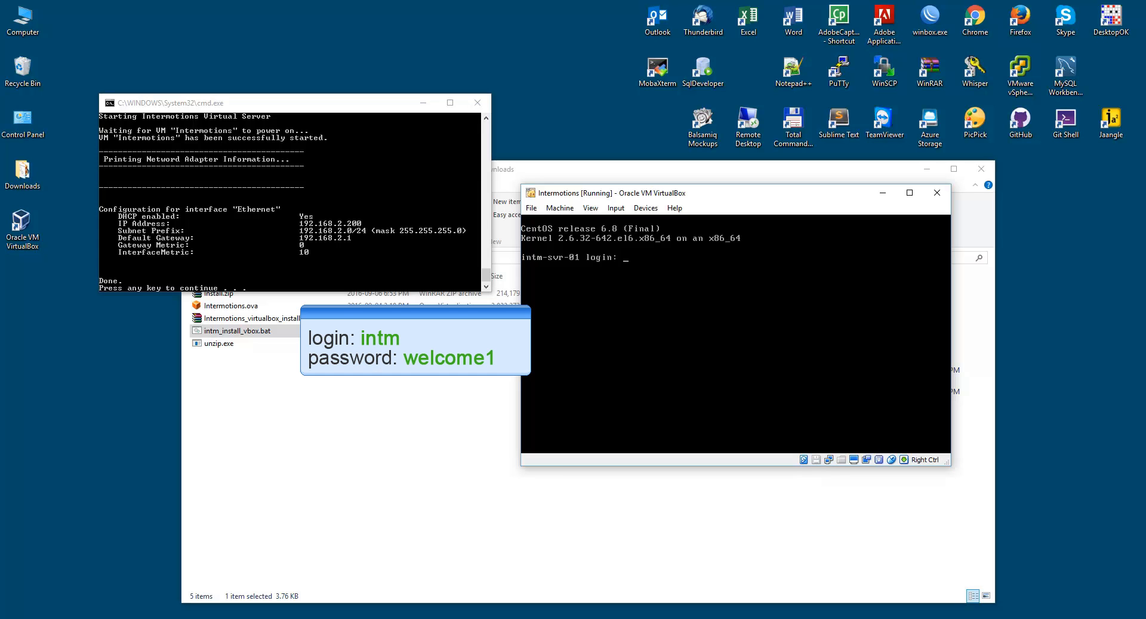
Log into the console as user intm, then switch to root with su - and the root password.
{"action": "type", "text": "intm"}
{"action": "key", "text": "Return"}
{"action": "key", "text": "Return"}
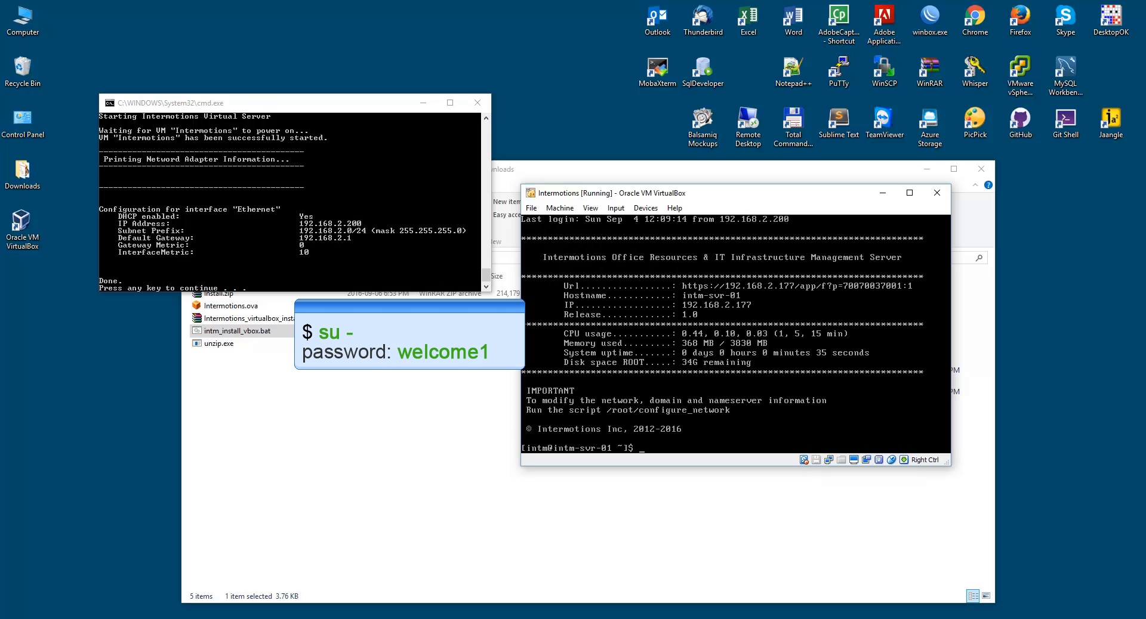
{"action": "type", "text": "su -"}
{"action": "key", "text": "Return"}
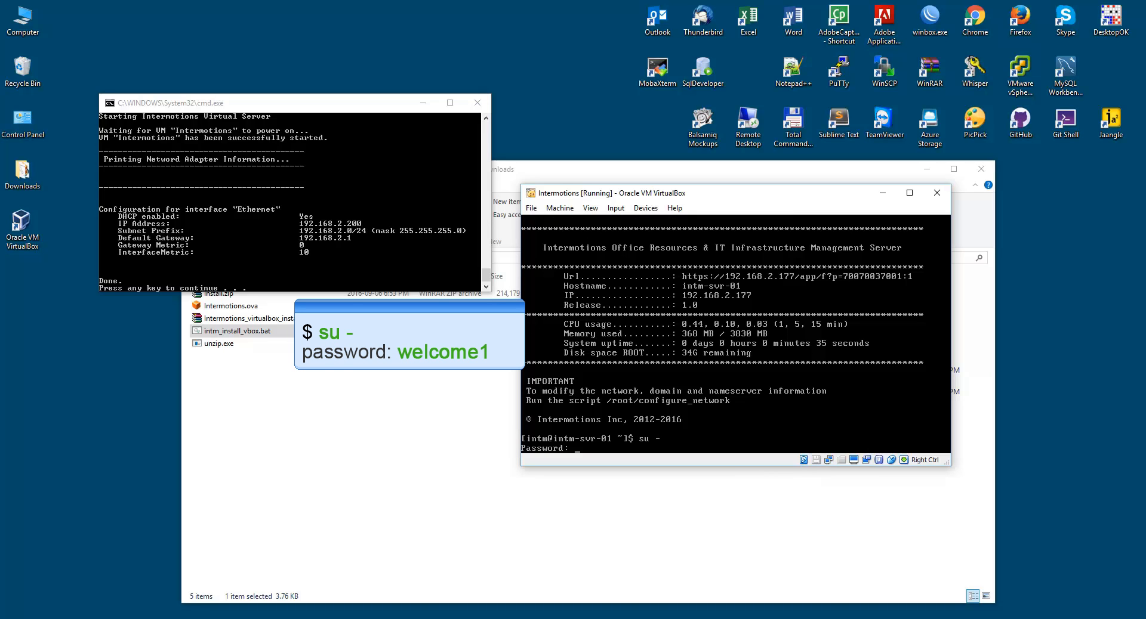
{"action": "key", "text": "Return"}
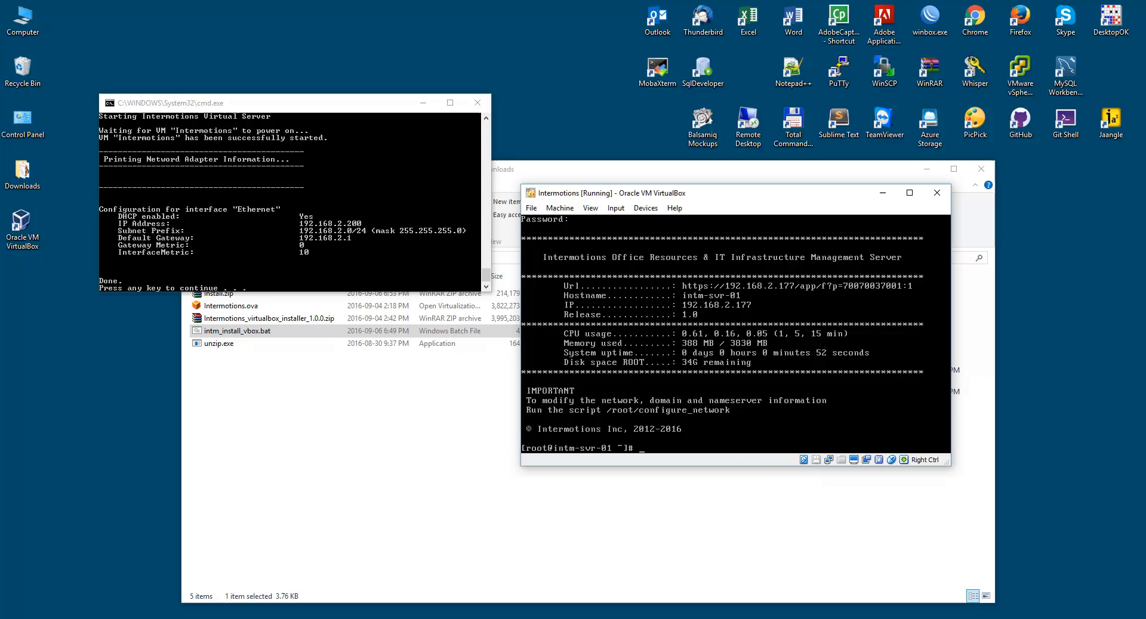
Launch the /root/configure_network script in the root shell.
{"action": "type", "text": "/rrot"}
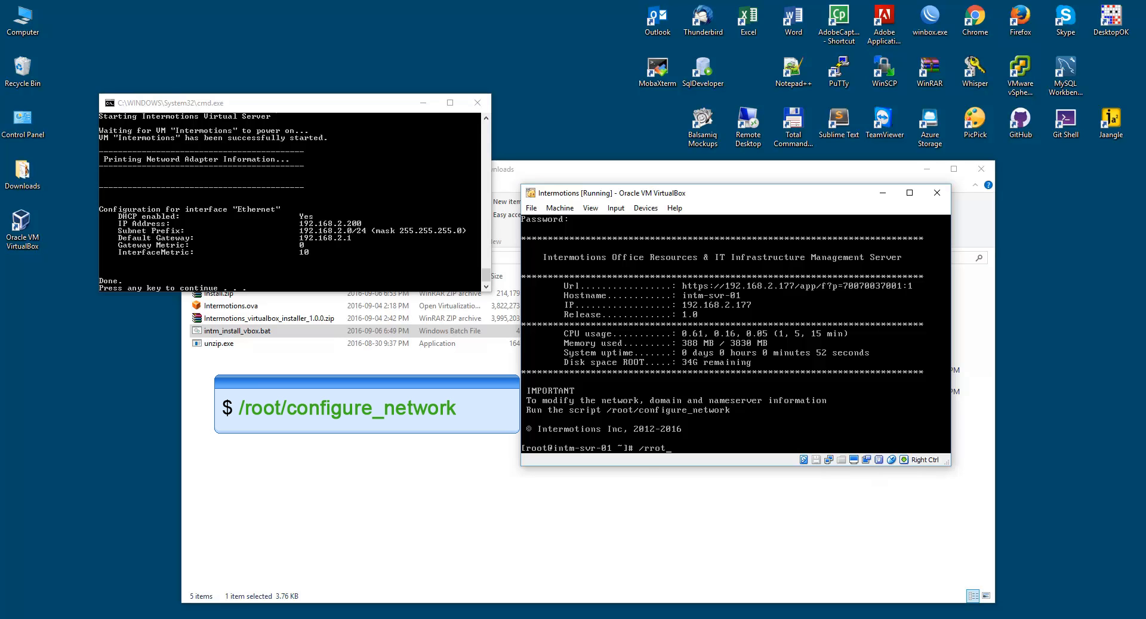
{"action": "key", "text": "BackSpace"}
{"action": "key", "text": "BackSpace"}
{"action": "type", "text": "oot/configure"}
{"action": "key", "text": "Tab"}
{"action": "key", "text": "Return"}
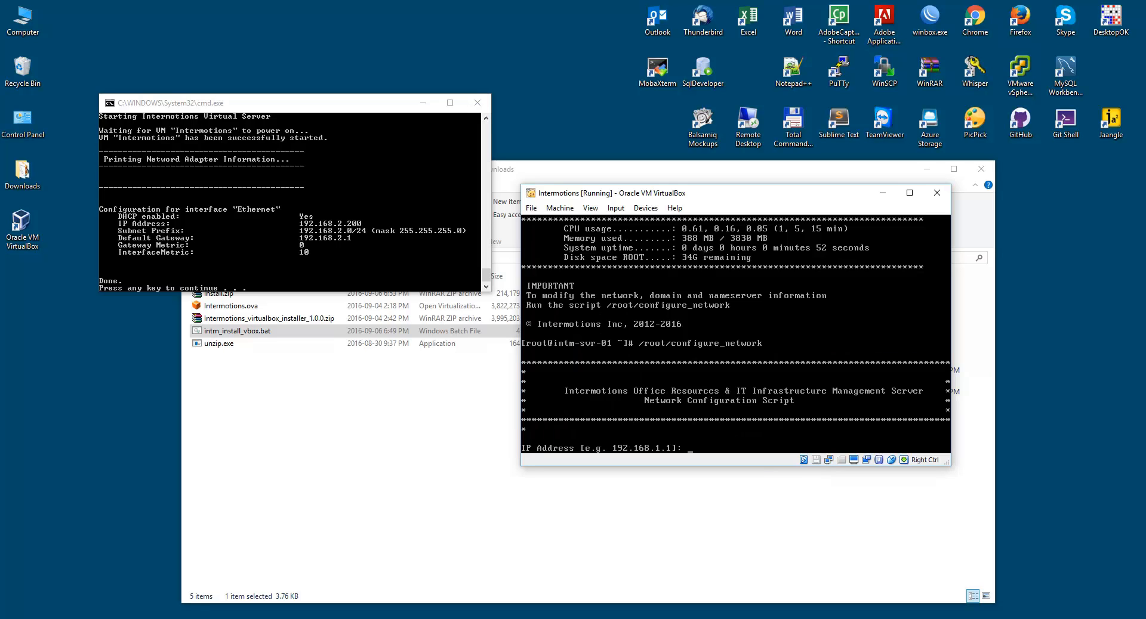
Enter IP 192.168.2.173, netmask 255.255.255.0, gateway 192.168.2.1, name server 192.168.2.25, domain intm.local.
{"action": "type", "text": "192.168.2.173"}
{"action": "key", "text": "Return"}
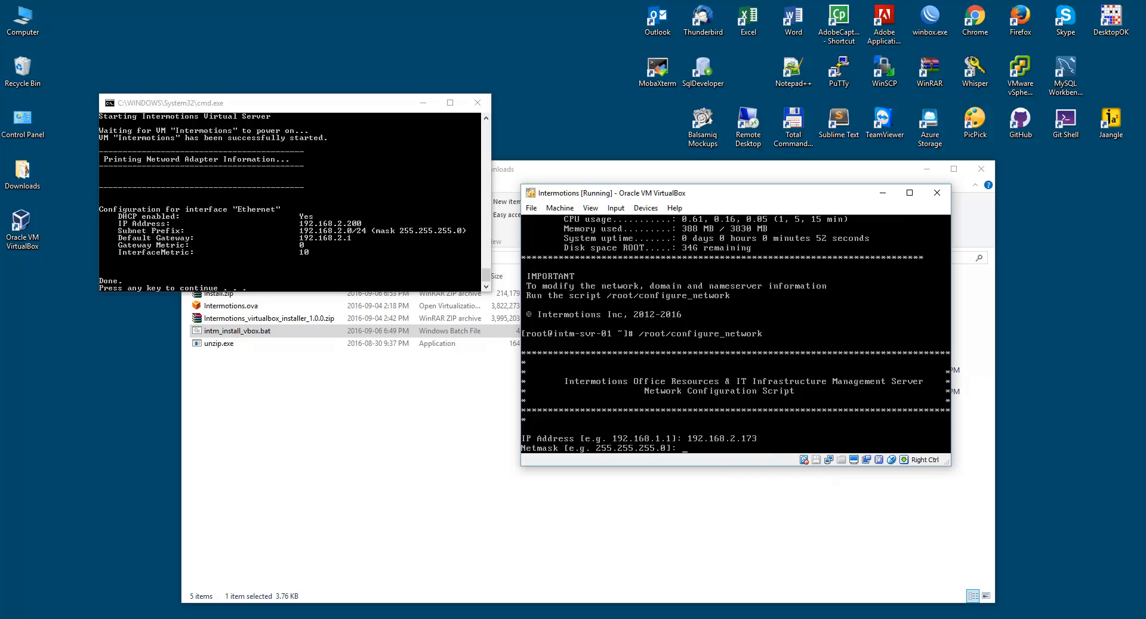
{"action": "type", "text": "25525"}
{"action": "key", "text": "BackSpace"}
{"action": "key", "text": "BackSpace"}
{"action": "key", "text": "BackSpace"}
{"action": "key", "text": "BackSpace"}
{"action": "key", "text": "BackSpace"}
{"action": "type", "text": "255.255.255.0"}
{"action": "key", "text": "Return"}
{"action": "type", "text": "192.1"}
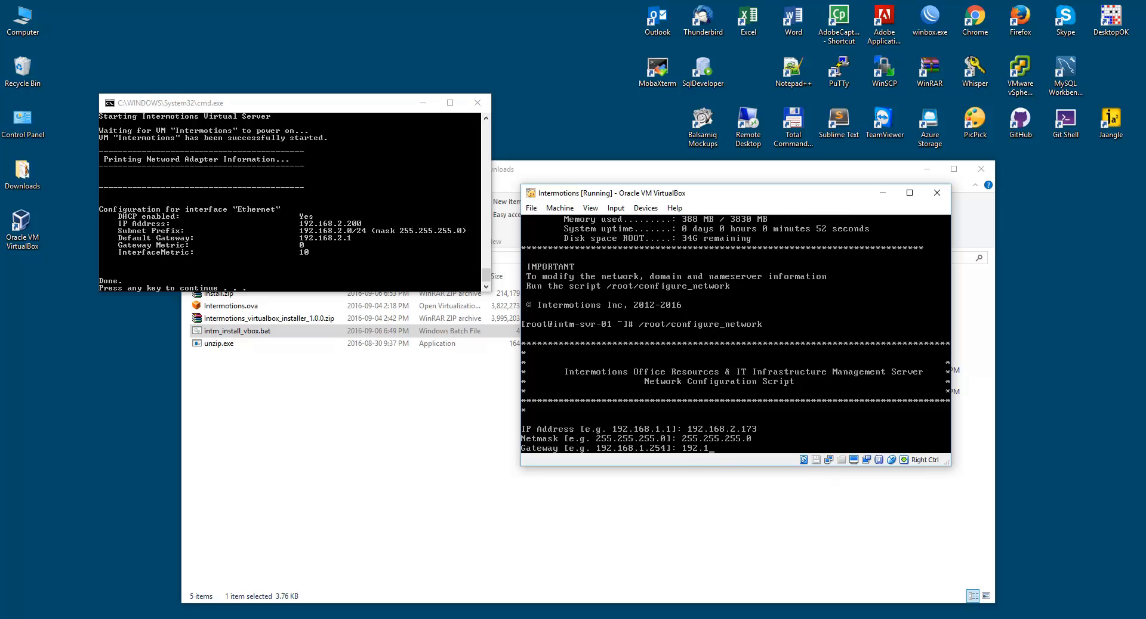
{"action": "type", "text": "68.2.1"}
{"action": "key", "text": "Return"}
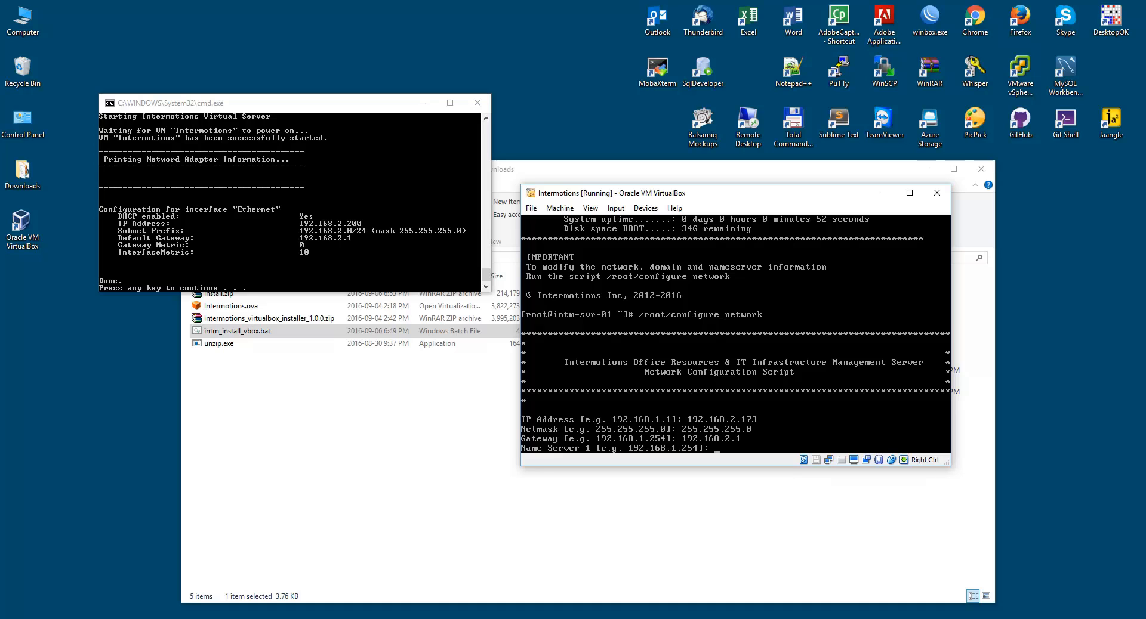
{"action": "type", "text": "192.168.2.25"}
{"action": "key", "text": "Return"}
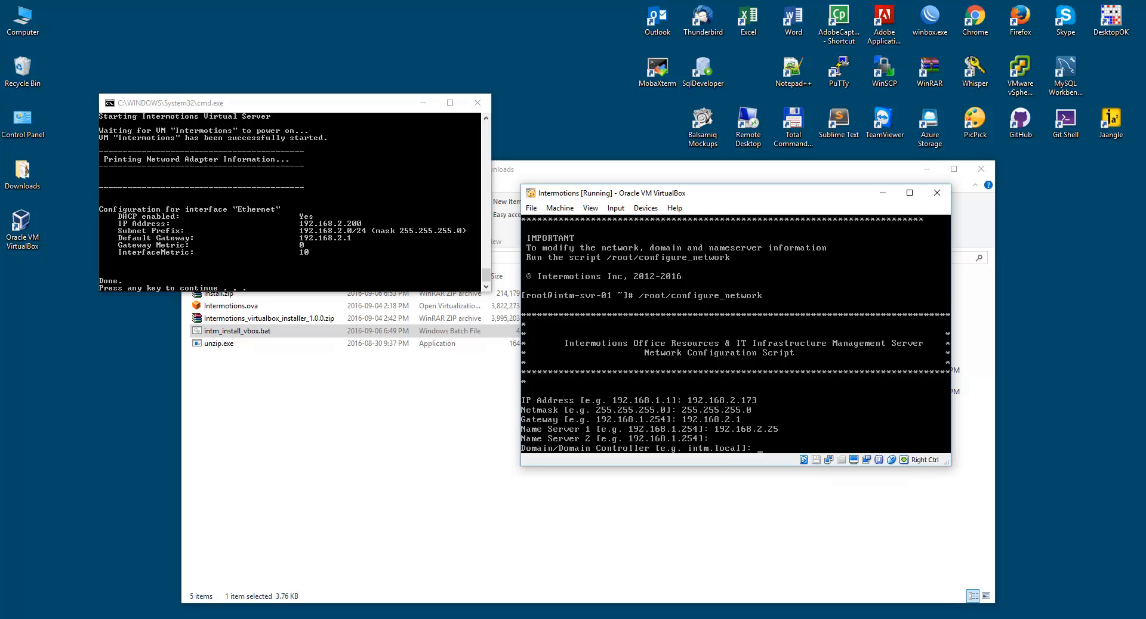
{"action": "type", "text": "intm.local"}
{"action": "key", "text": "Return"}
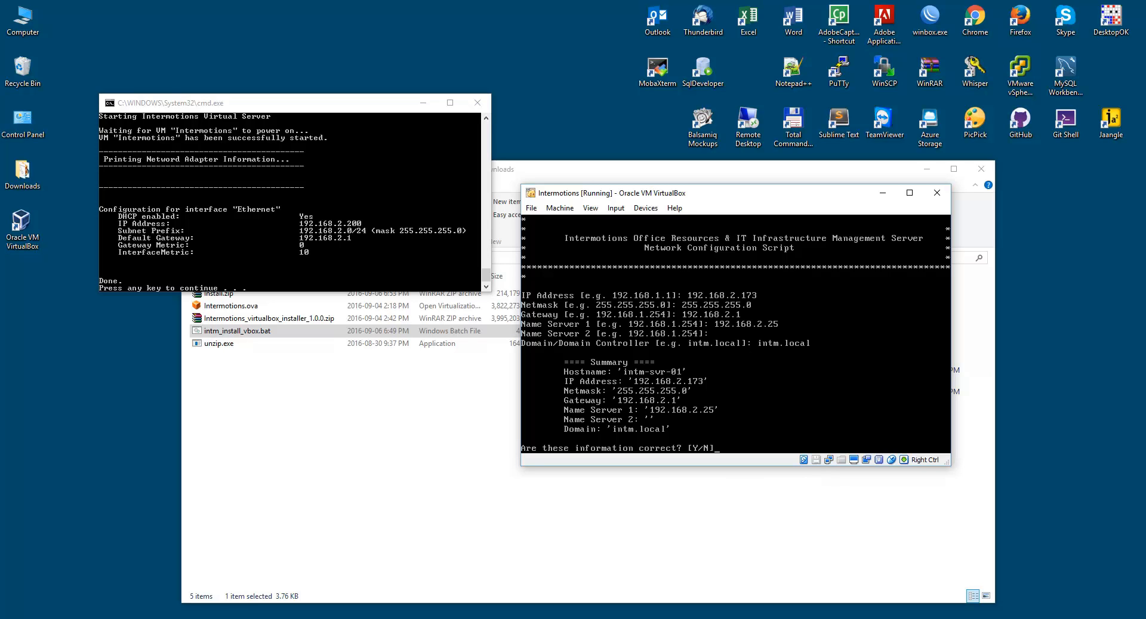
Answer y to confirm the settings summary and apply the network changes.
{"action": "type", "text": "y"}
{"action": "key", "text": "Return"}
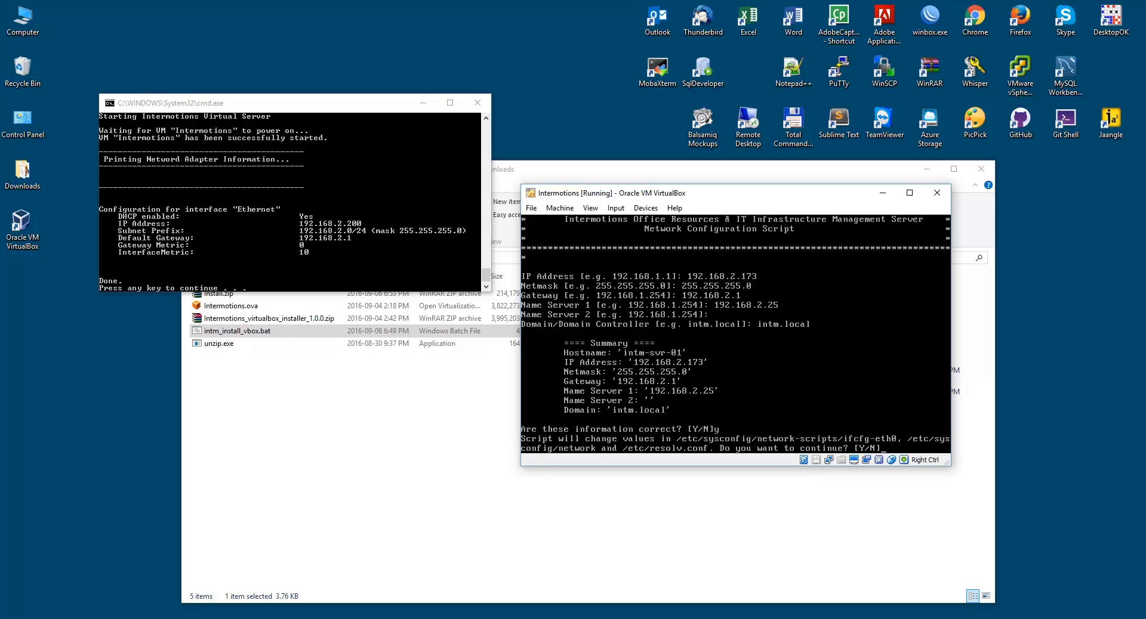
{"action": "type", "text": "y"}
{"action": "key", "text": "Return"}
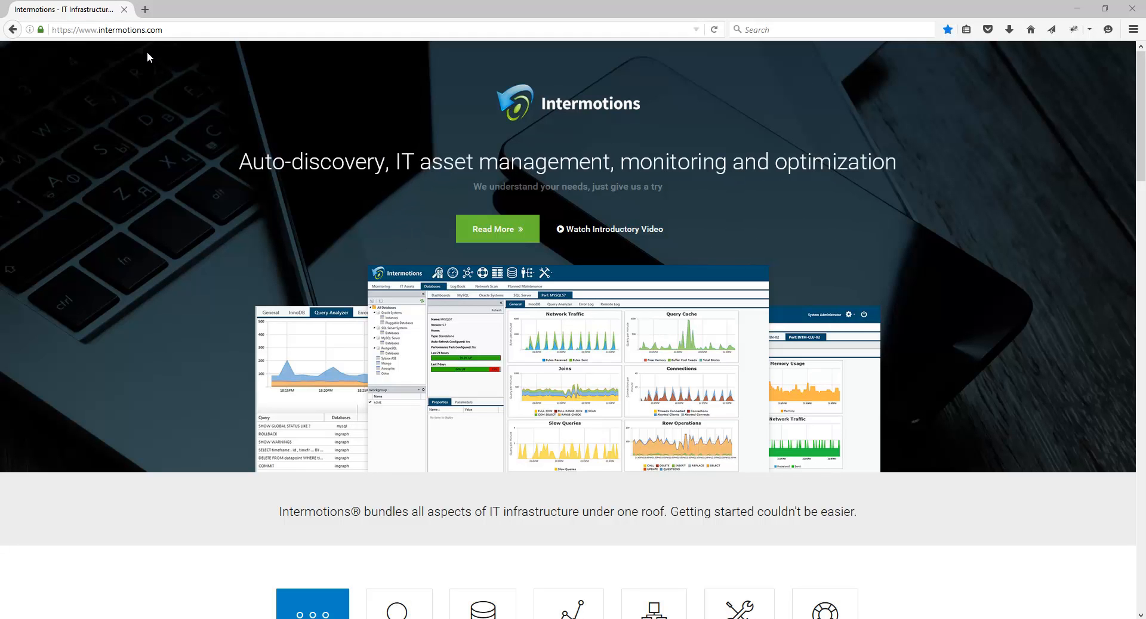
{"action": "left_click", "coordinate": [145, 10]}
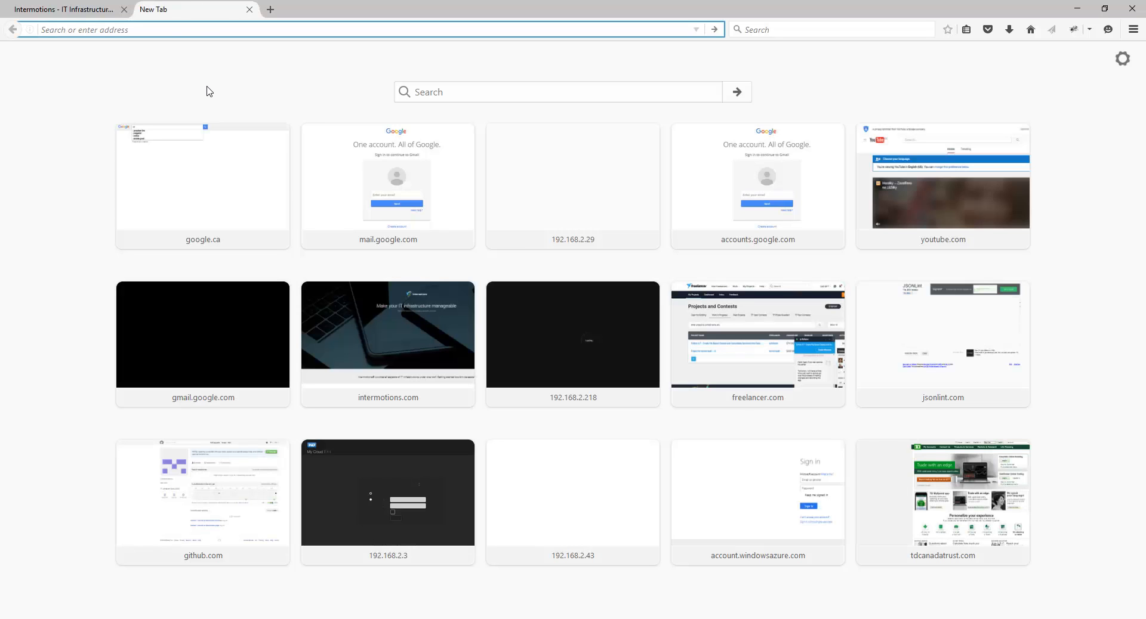
{"action": "key", "text": "ctrl+v"}
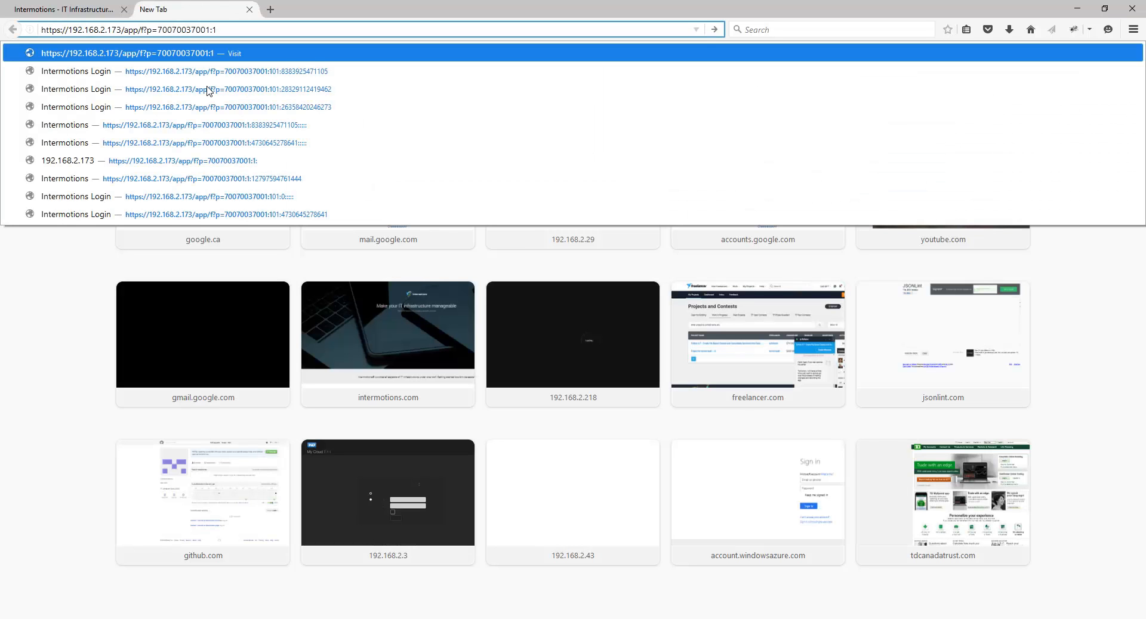
{"action": "key", "text": "Return"}
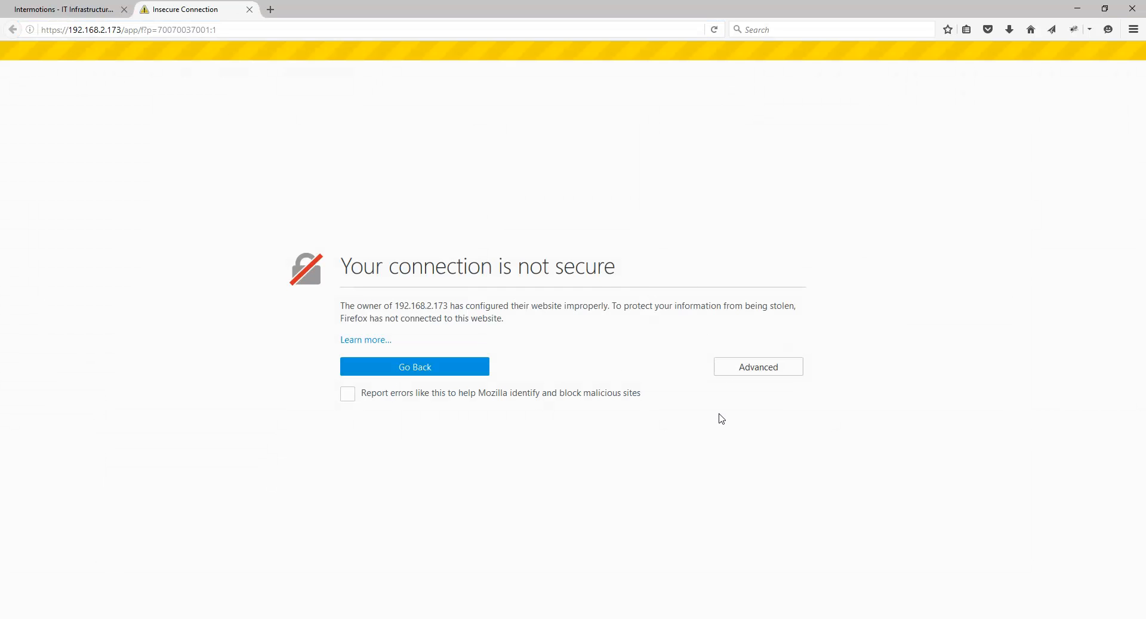
Inspect the server's self-signed certificate and confirm a security exception for 192.168.2.173.
{"action": "left_click", "coordinate": [754, 372]}
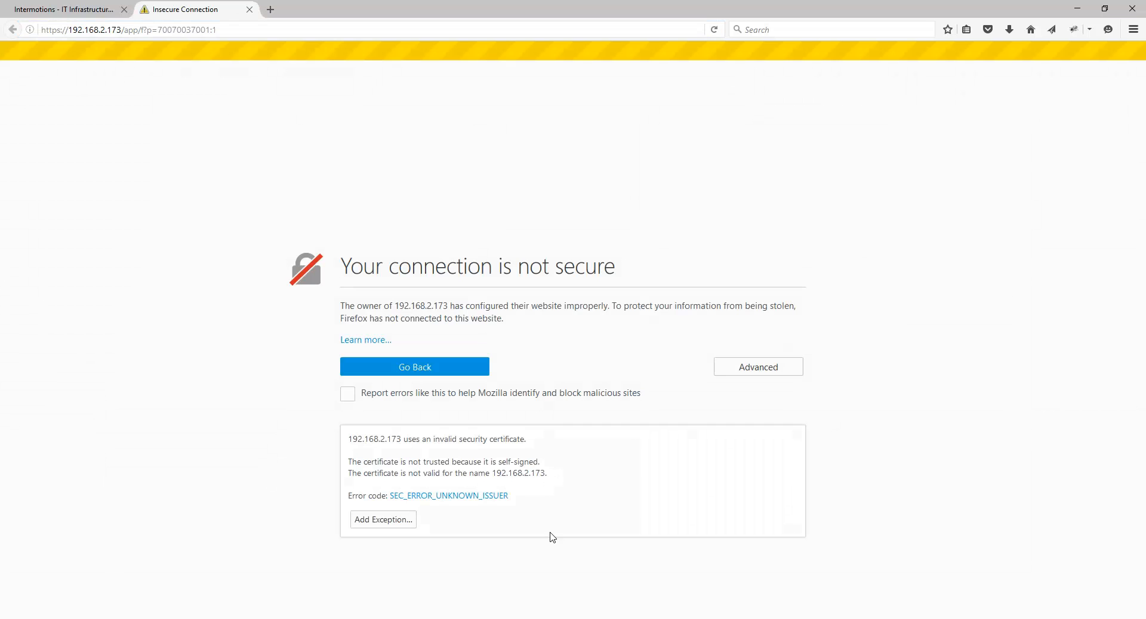
{"action": "left_click", "coordinate": [377, 521]}
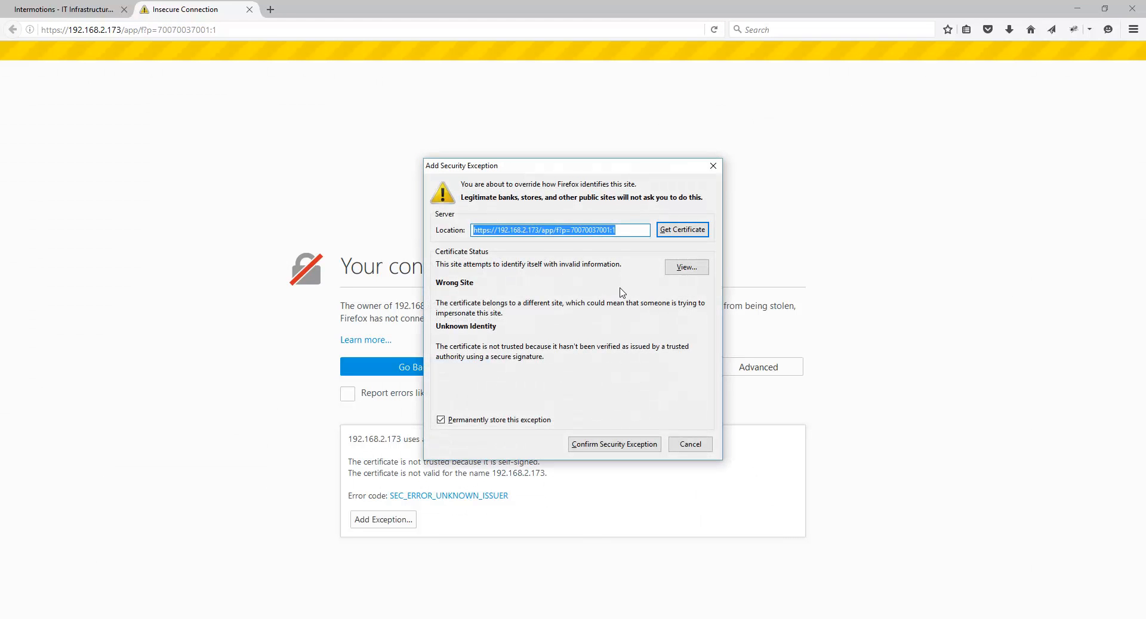
{"action": "left_click", "coordinate": [685, 268]}
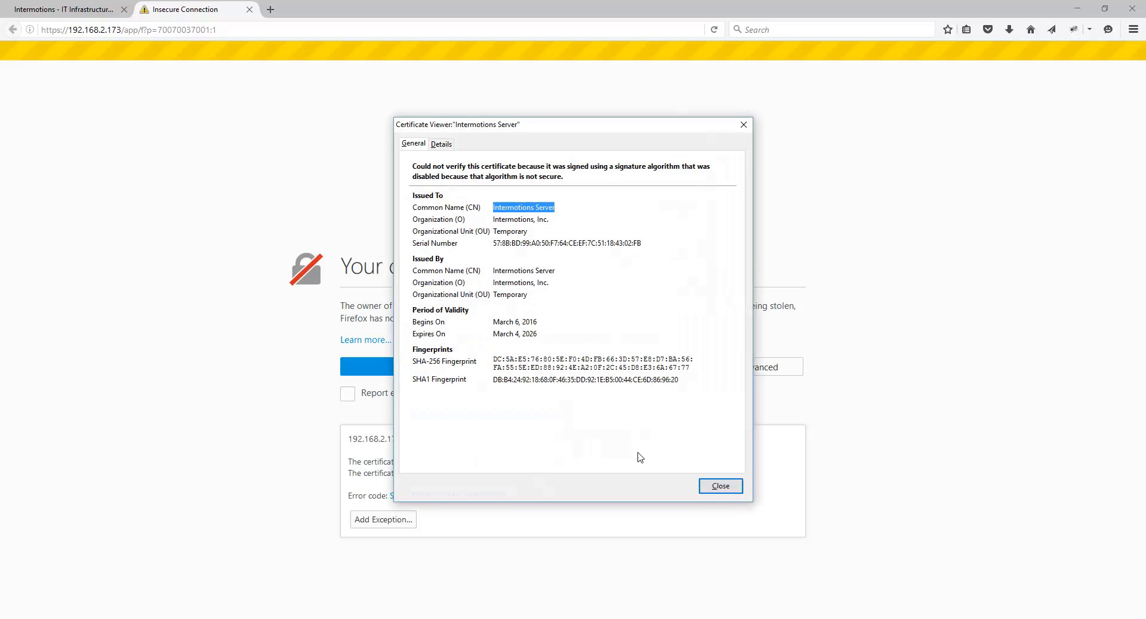
{"action": "left_click", "coordinate": [722, 486]}
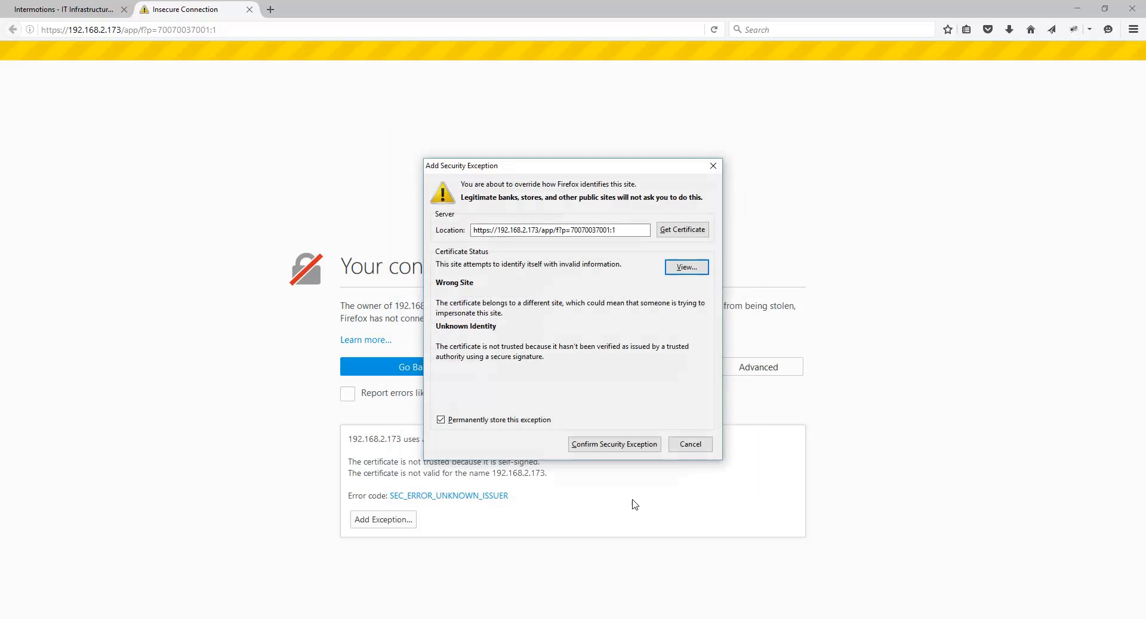
{"action": "left_click", "coordinate": [597, 445]}
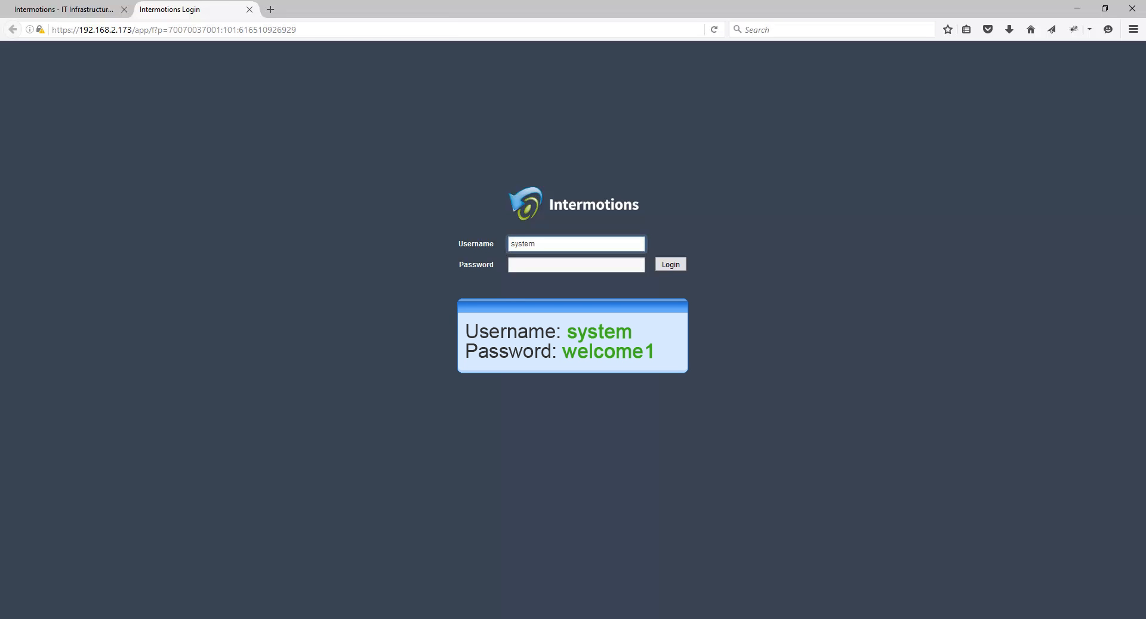
Enter the administrator password in the Password field and log in.
{"action": "key", "text": "Tab"}
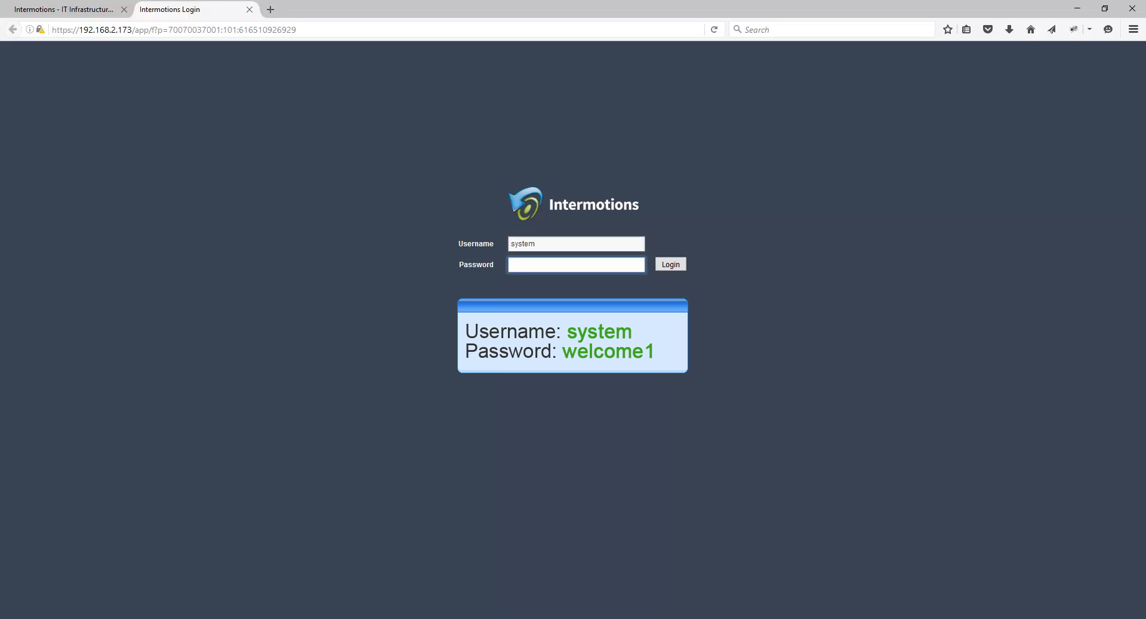
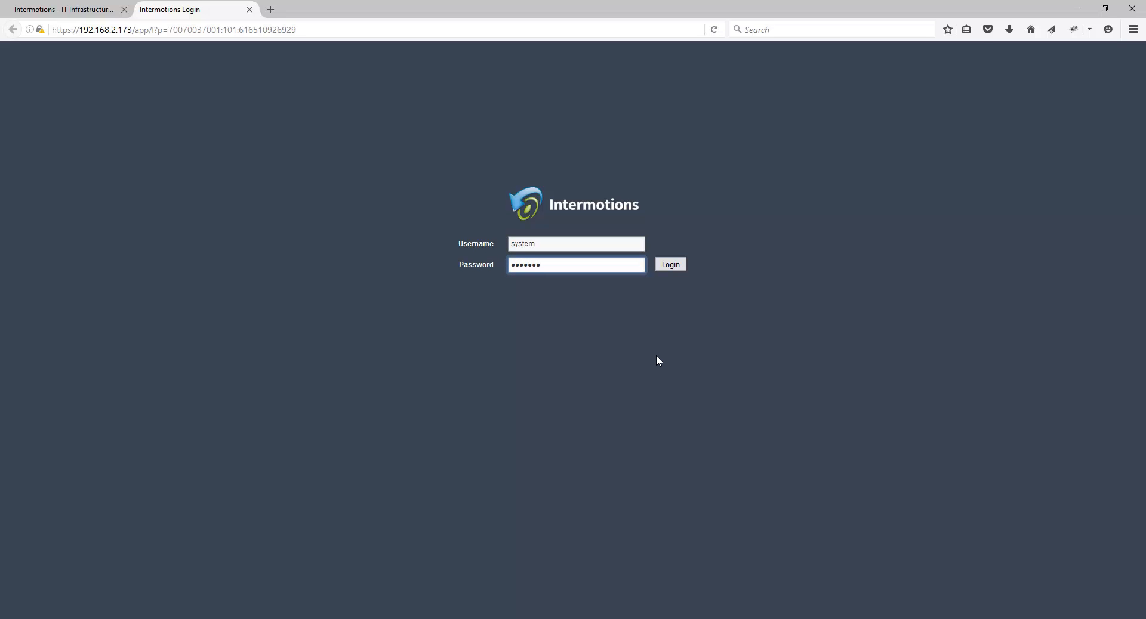
{"action": "key", "text": "Return"}
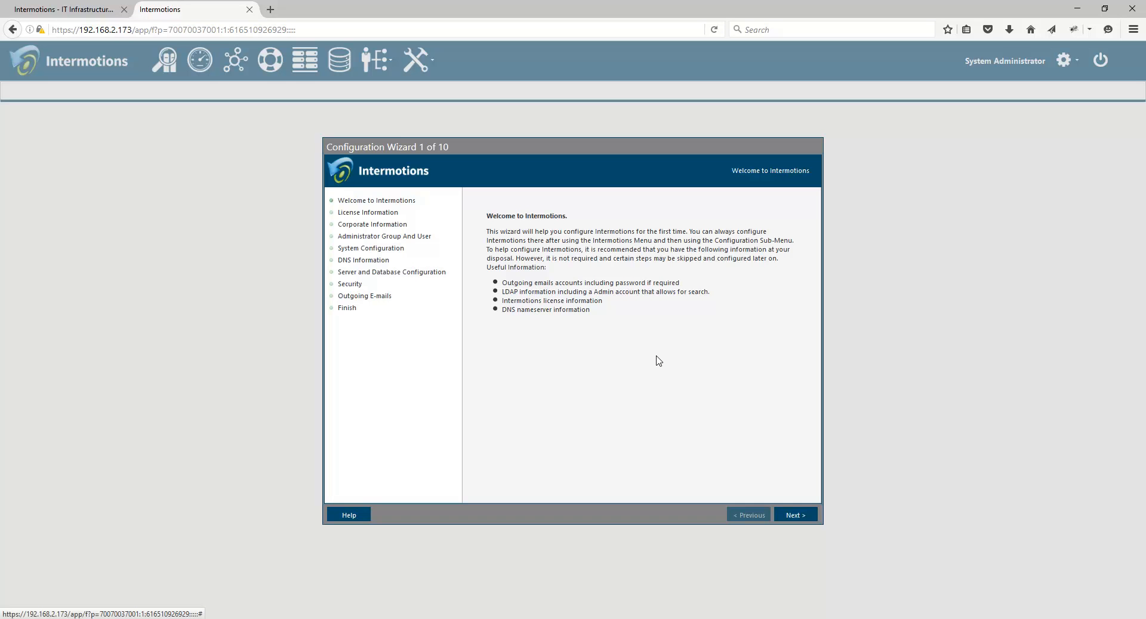